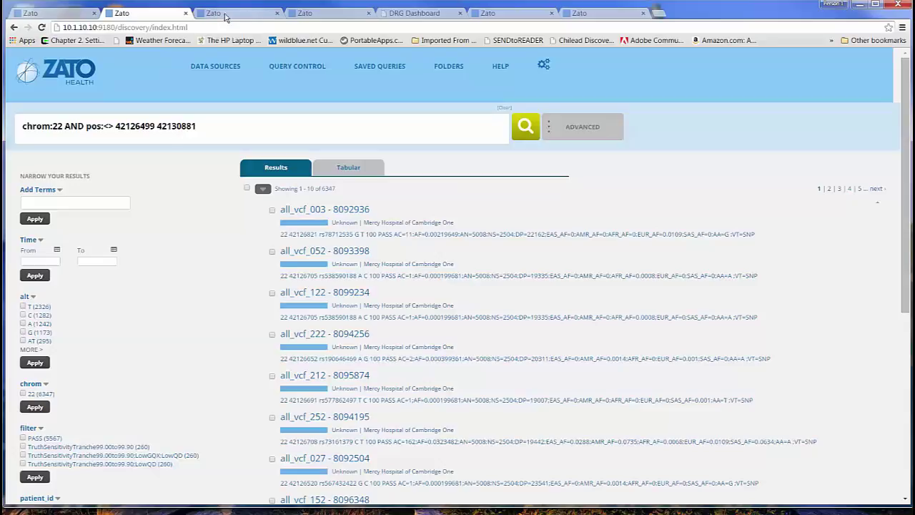
# Step: Examine the sorting, grouping and export options for the query results and expand Poughkeepsie Memorial Hospital 1 in the results grouped by collection
pyautogui.click(262, 190)
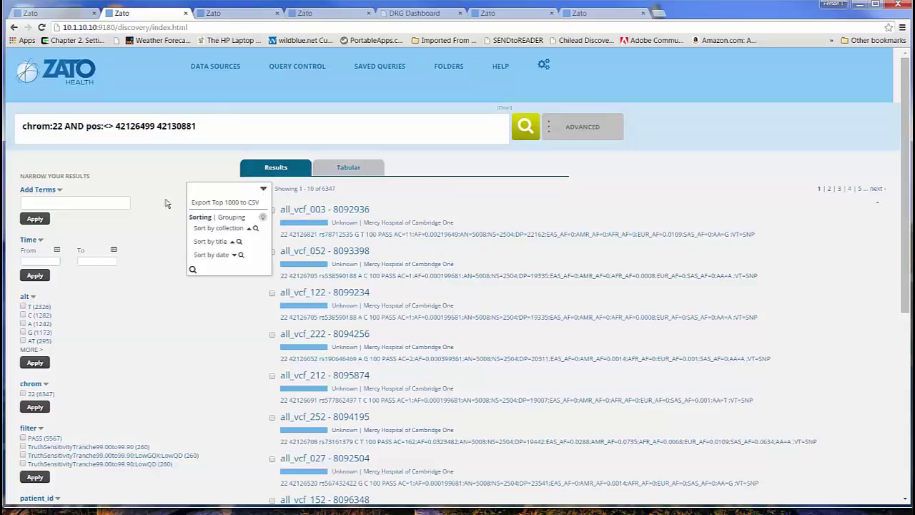
pyautogui.click(242, 14)
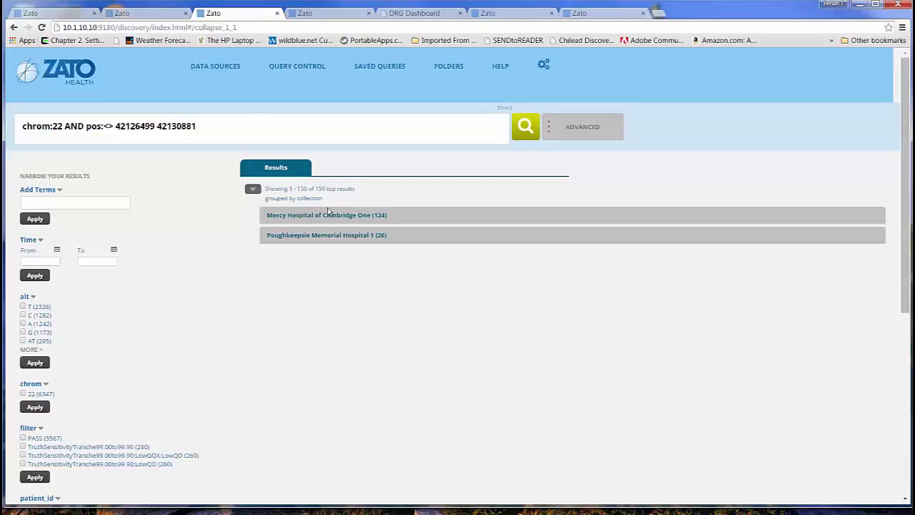
pyautogui.click(325, 238)
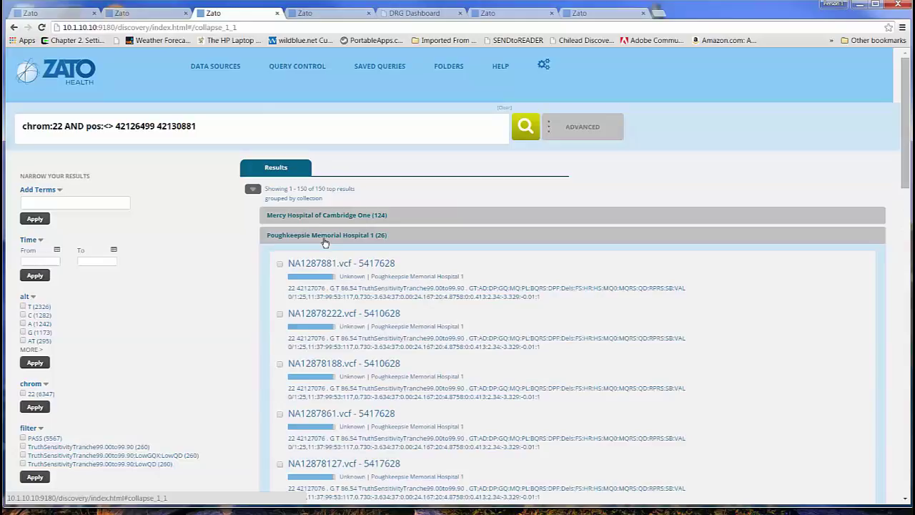
pyautogui.click(254, 191)
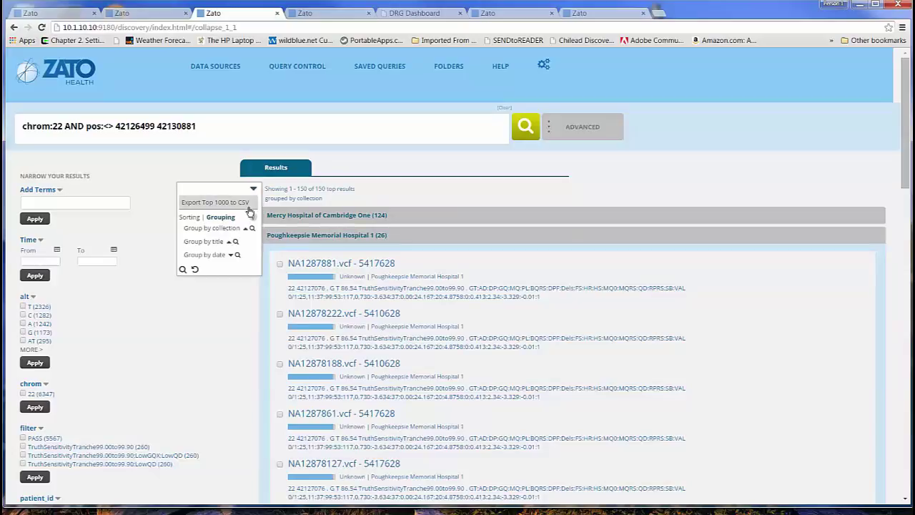
# Step: Narrow the ungrouped chromosome 22 results to patient_id all_vcf_064 and show them in tabular form
pyautogui.click(165, 14)
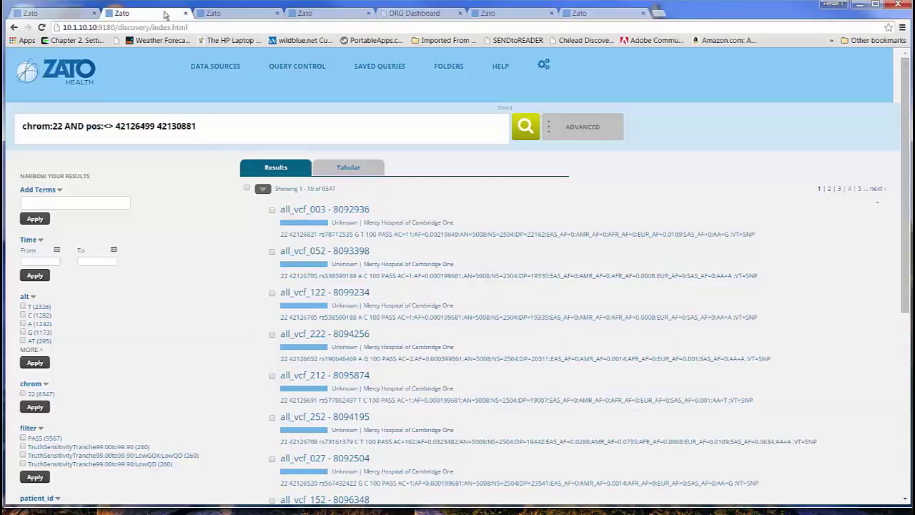
pyautogui.scroll(-1, 181, 275)
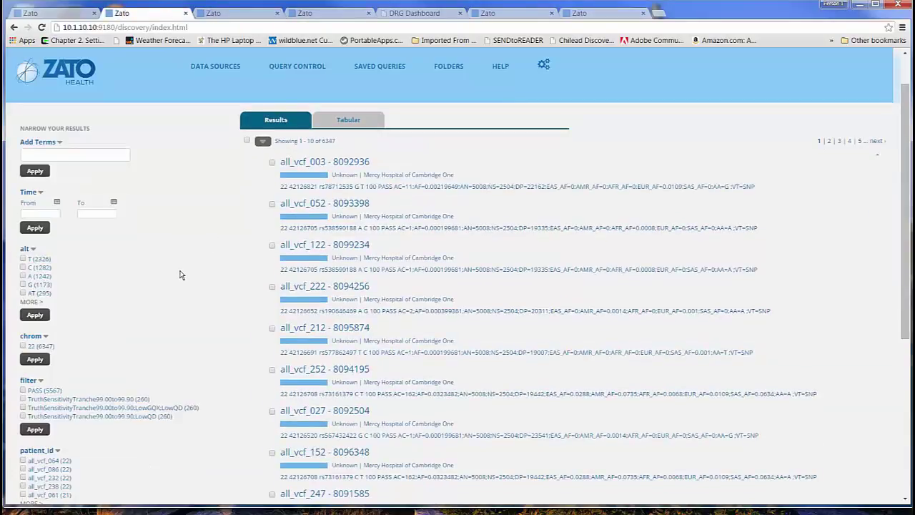
pyautogui.scroll(-1, 180, 276)
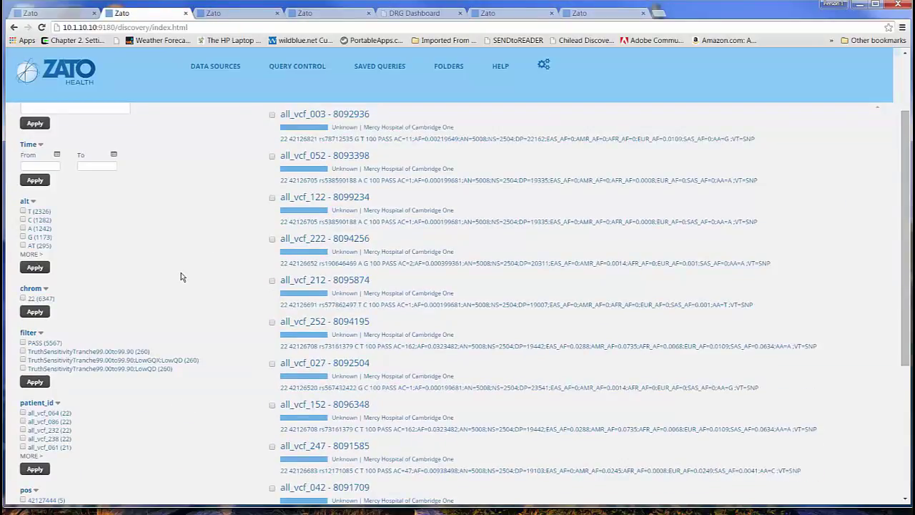
pyautogui.click(22, 414)
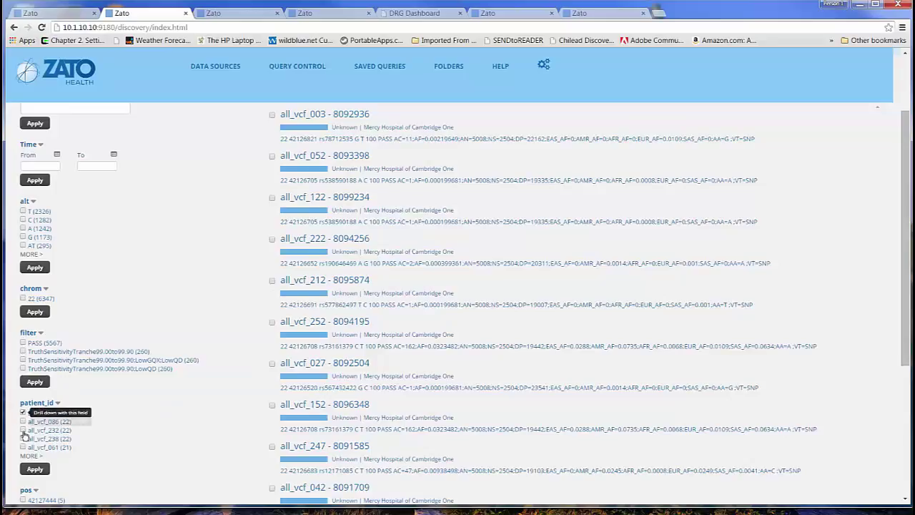
pyautogui.click(35, 470)
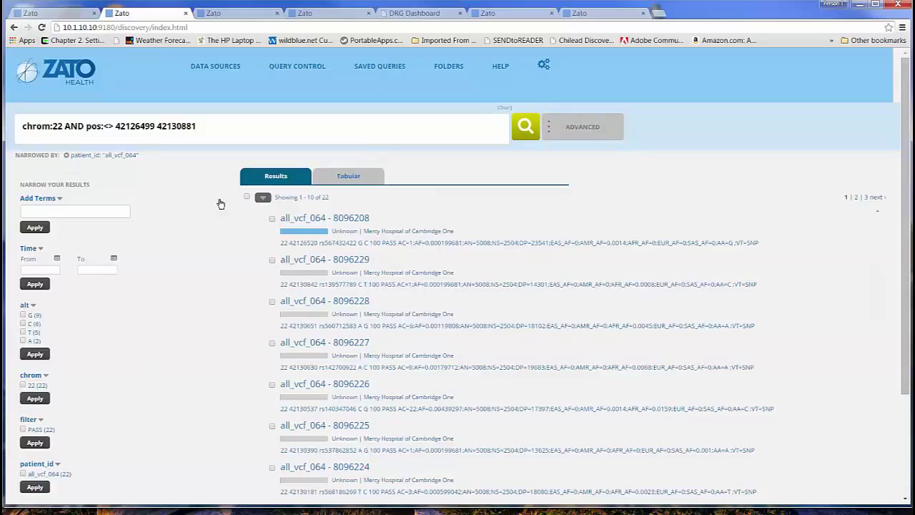
pyautogui.click(350, 177)
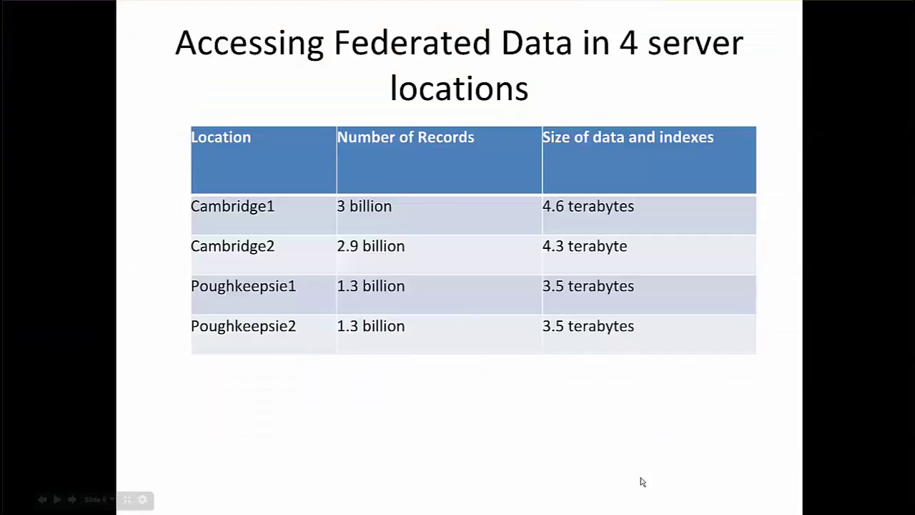
pyautogui.press('Right')
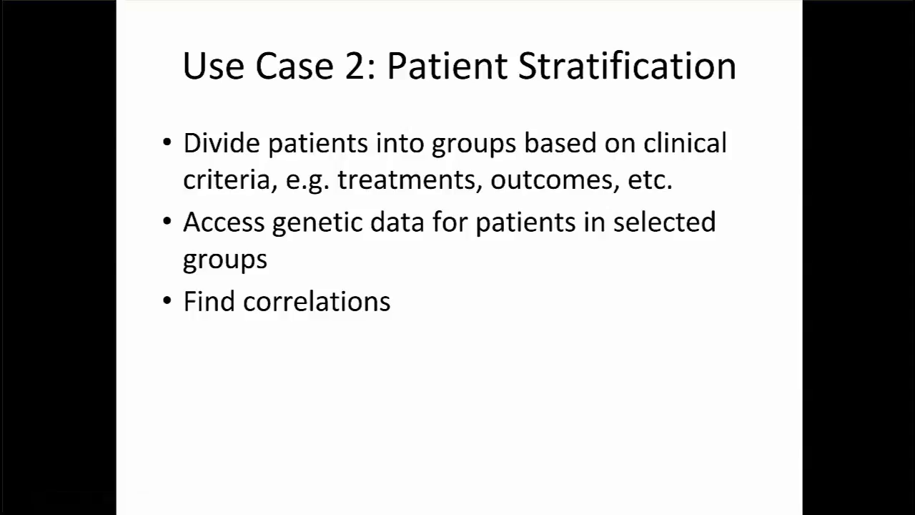
pyautogui.hotkey('alt', 'Tab')
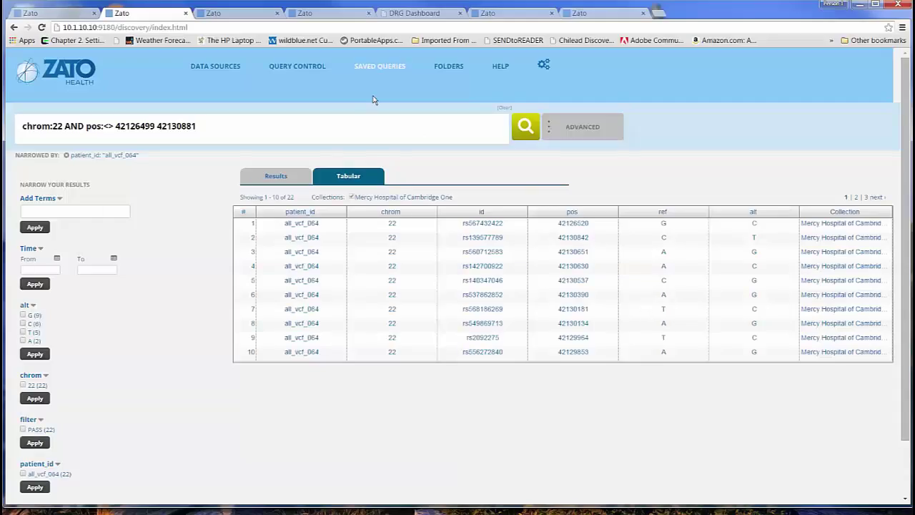
# Step: Review the "tamoxifen AND vcf:vcfexists" query and examine the diagnosis, procedure and substance codes of Doc0127_CAC in the DRG Dashboard
pyautogui.click(343, 16)
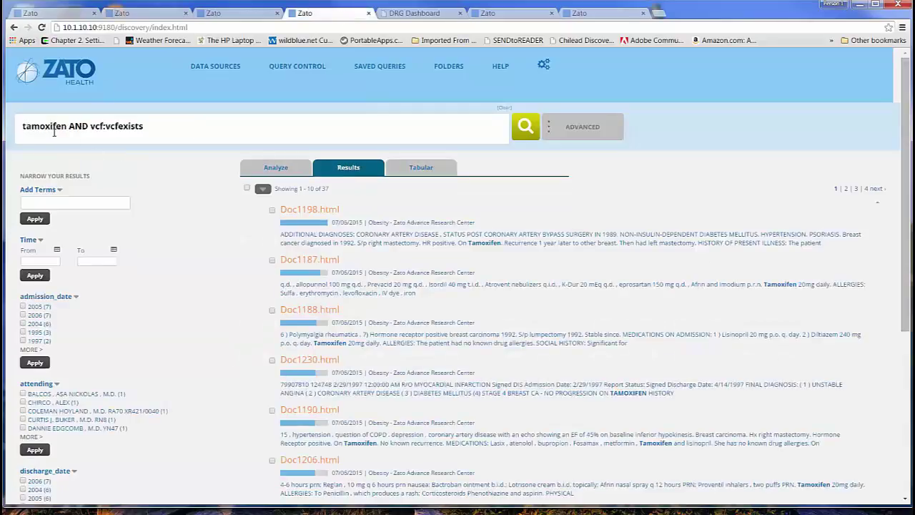
pyautogui.moveTo(22, 125); pyautogui.dragTo(165, 134)
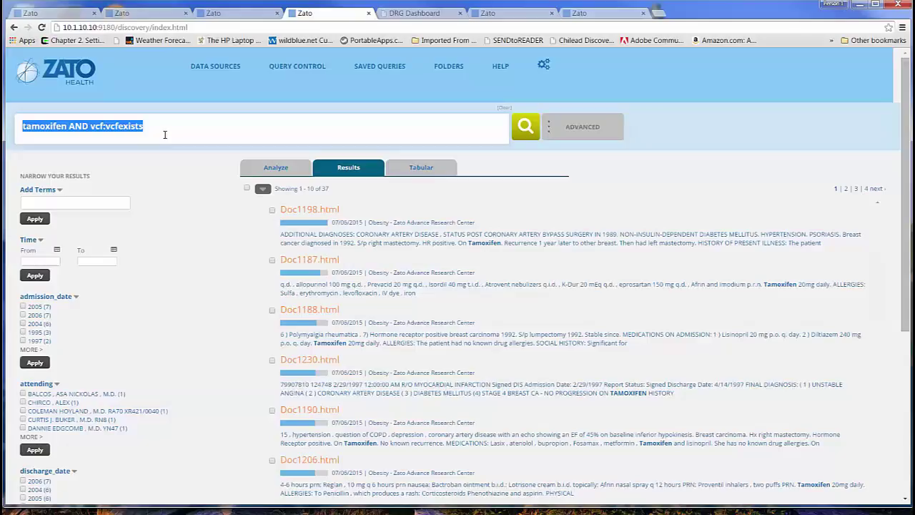
pyautogui.click(419, 13)
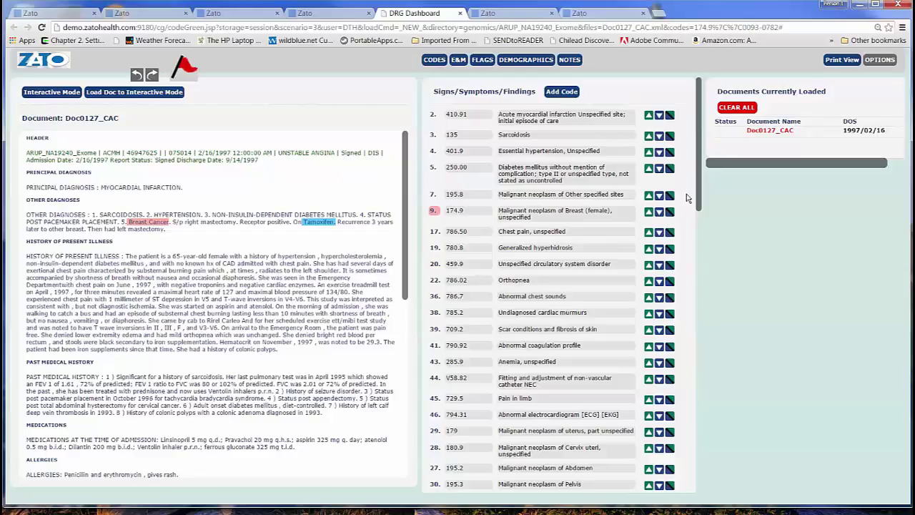
pyautogui.scroll(-10, 687, 198)
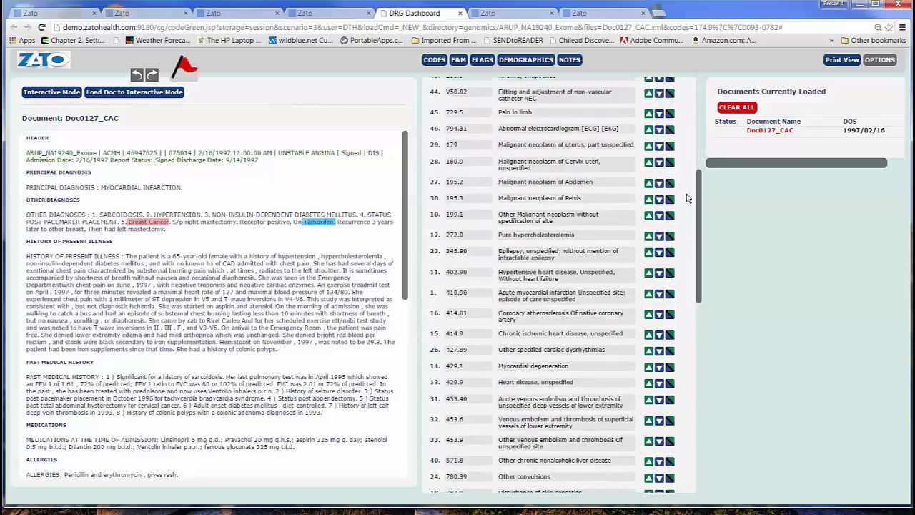
pyautogui.scroll(-3, 687, 198)
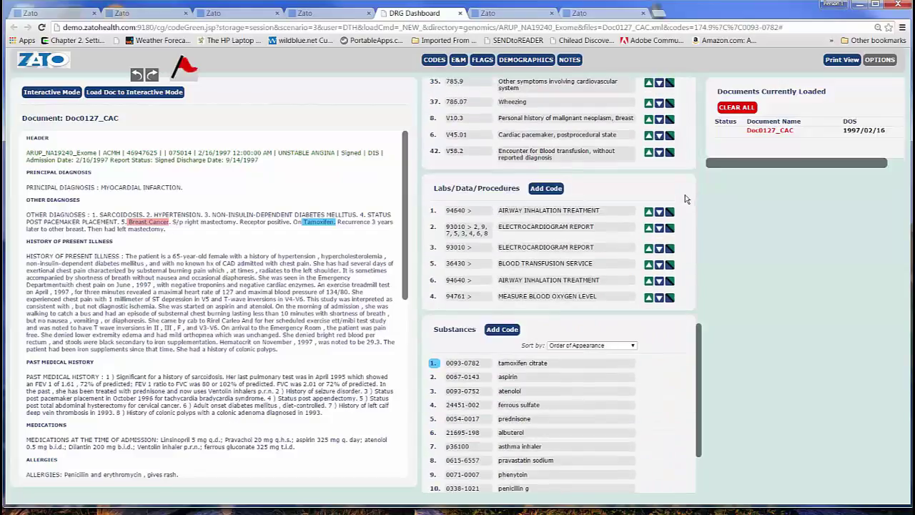
pyautogui.scroll(-3, 687, 198)
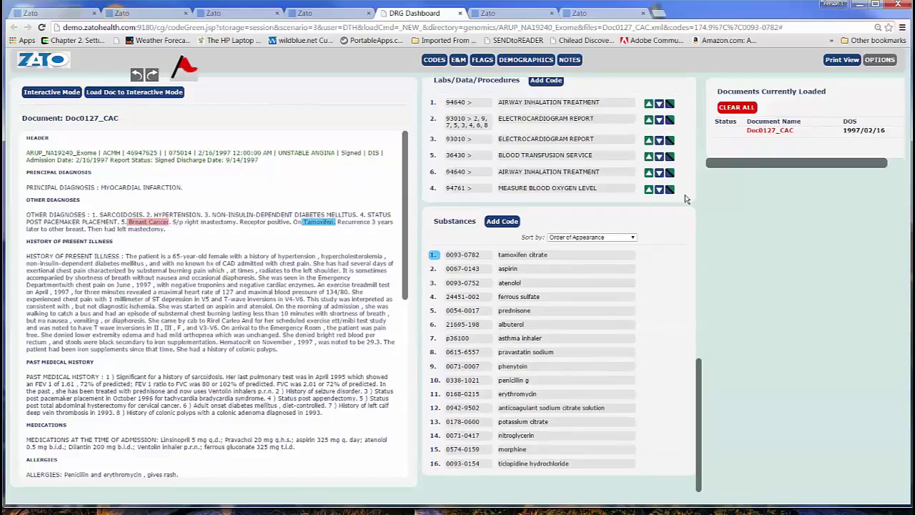
# Step: From the tamoxifen results, search other collections for patient_id ARUP_NA19240_Exome, excluding obesity_section_fields, obesity_rarediseases and obesity_jb
pyautogui.click(335, 15)
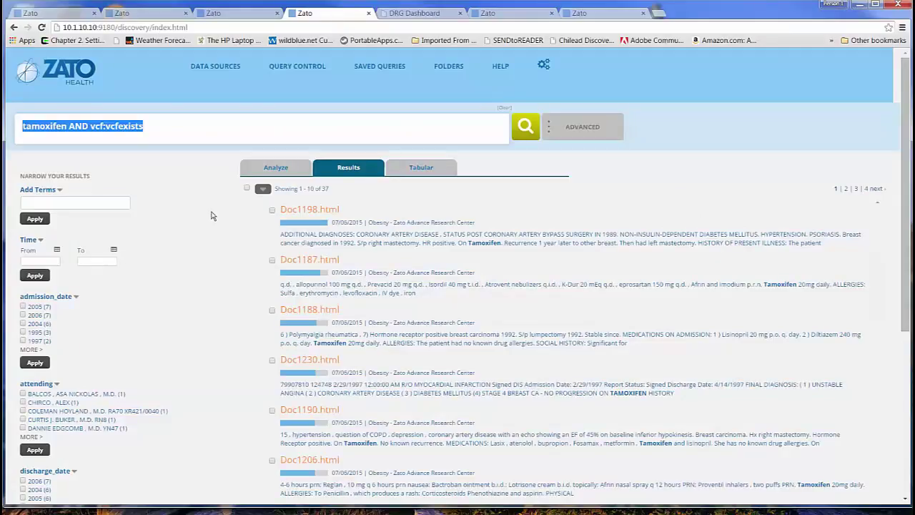
pyautogui.scroll(-2, 212, 392)
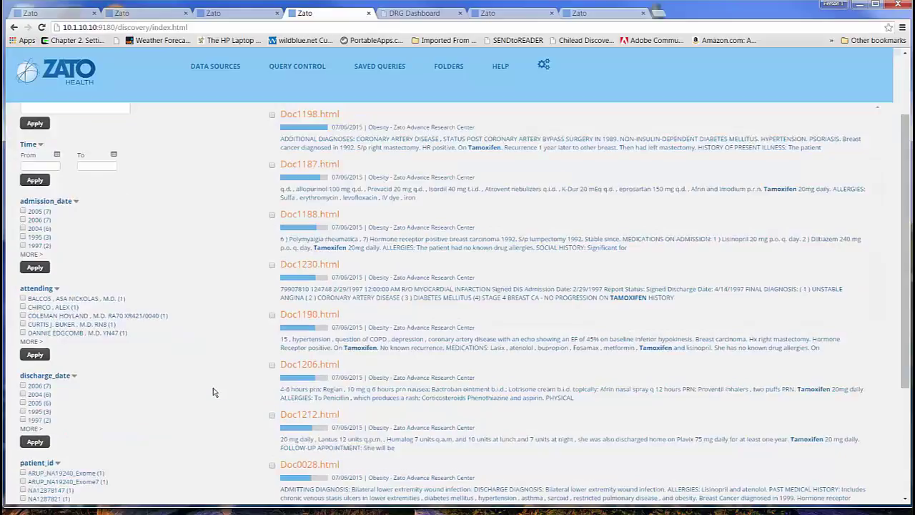
pyautogui.scroll(-2, 213, 392)
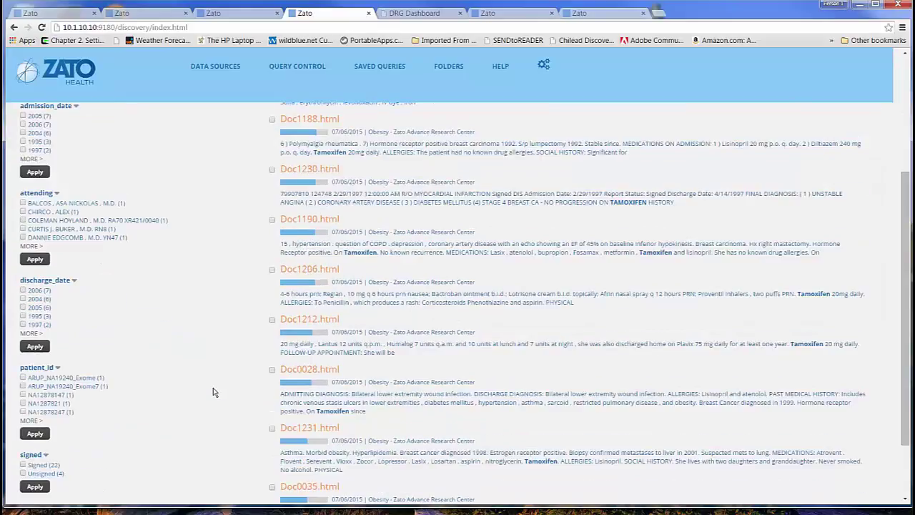
pyautogui.click(54, 379)
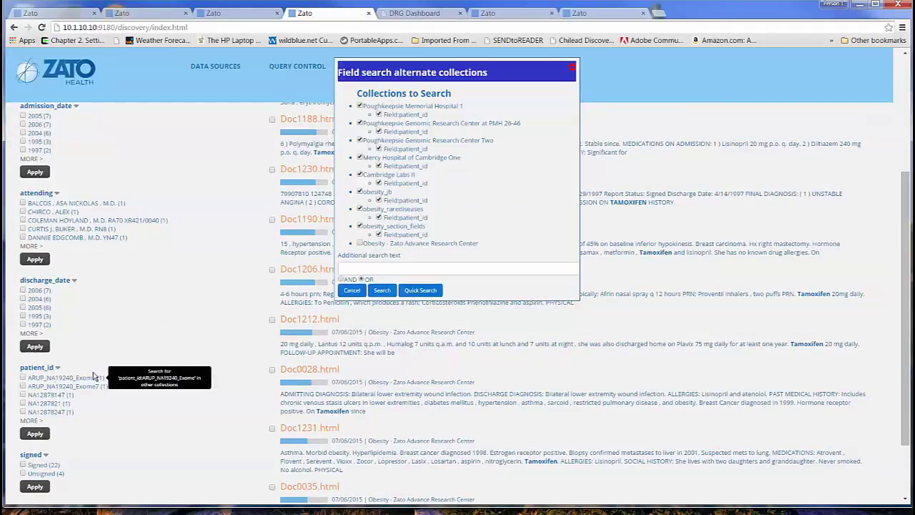
pyautogui.click(360, 227)
pyautogui.click(359, 208)
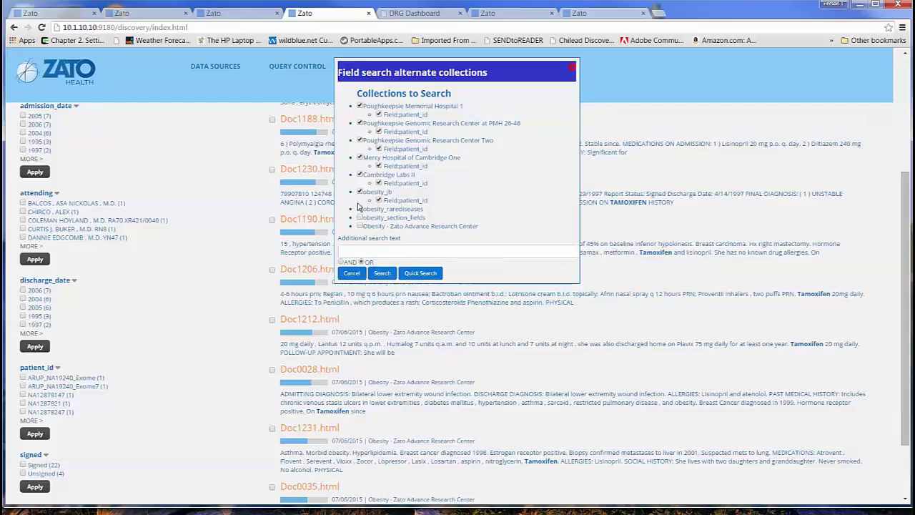
pyautogui.click(360, 192)
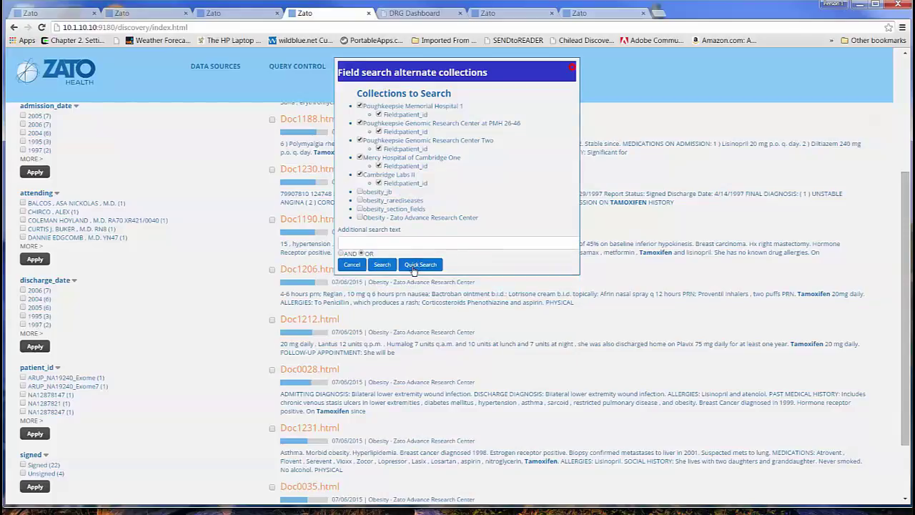
pyautogui.click(386, 269)
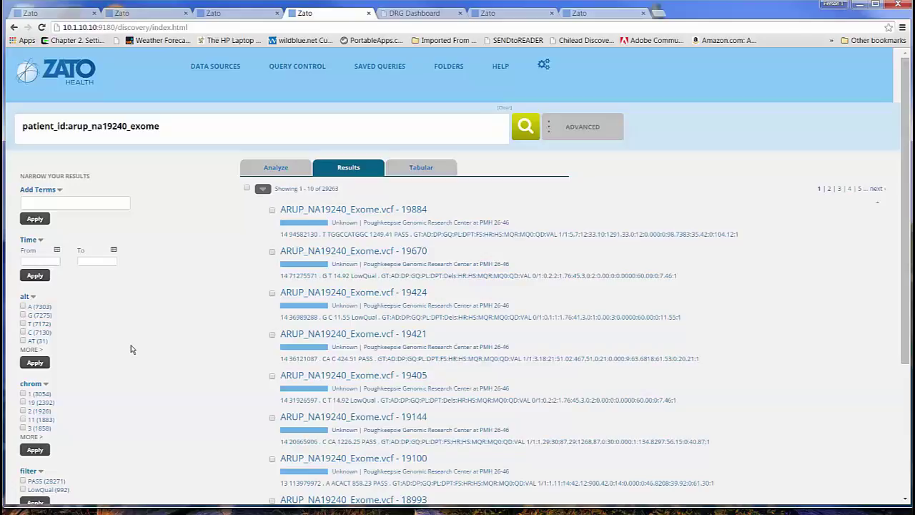
# Step: Expand the full list of chrom values and narrow the patient's results to chromosome 22
pyautogui.scroll(-1, 131, 349)
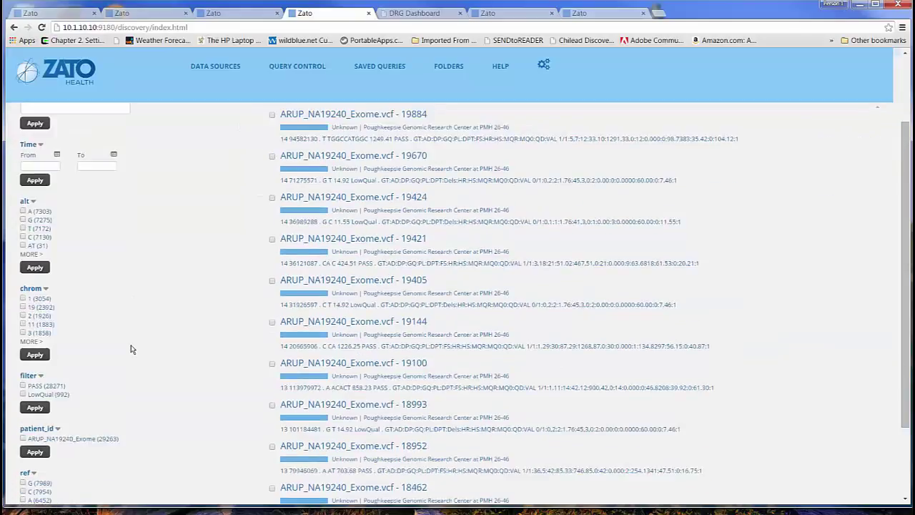
pyautogui.click(30, 342)
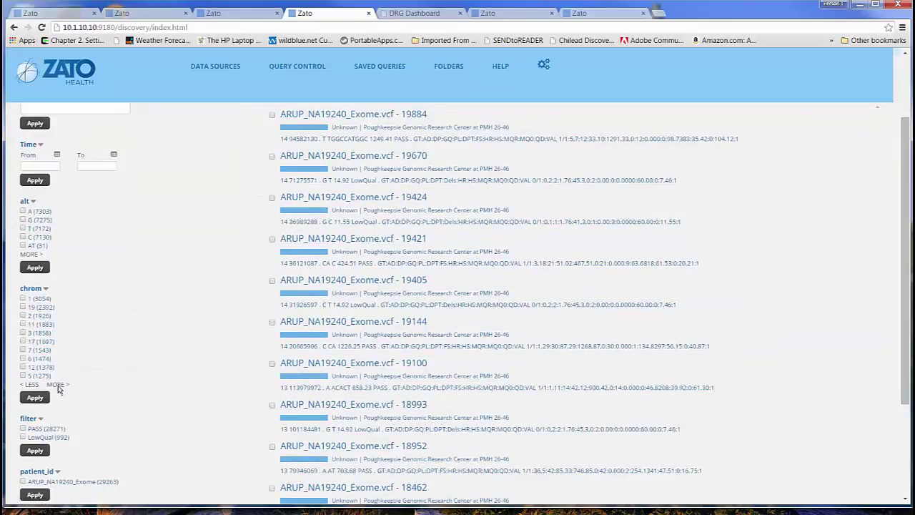
pyautogui.click(61, 428)
pyautogui.scroll(-1, 176, 372)
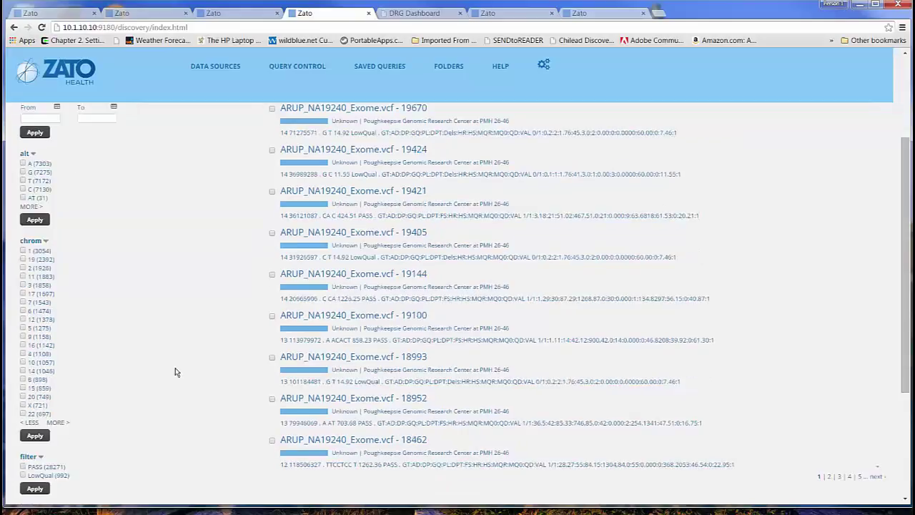
pyautogui.click(23, 415)
pyautogui.click(40, 436)
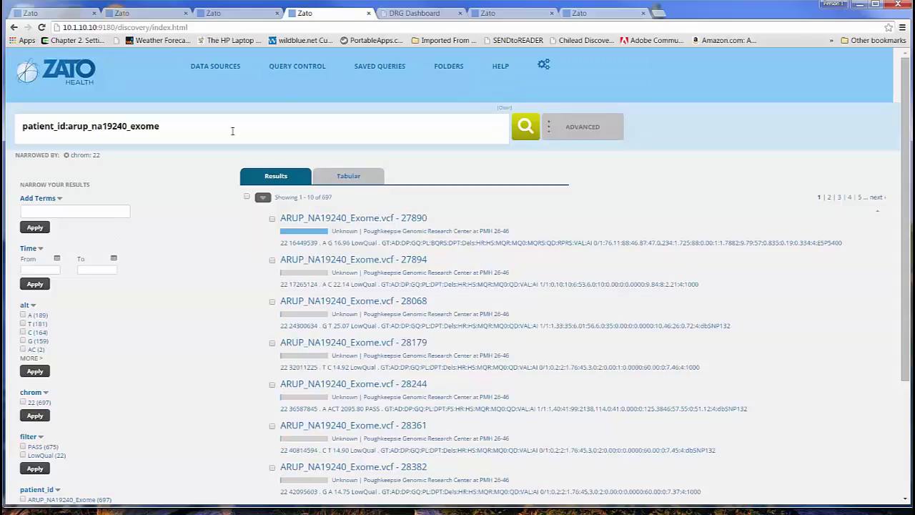
# Step: Examine the chromosome 22 position-range results for the single patient and for the three patients, and view the saved queries
pyautogui.click(510, 15)
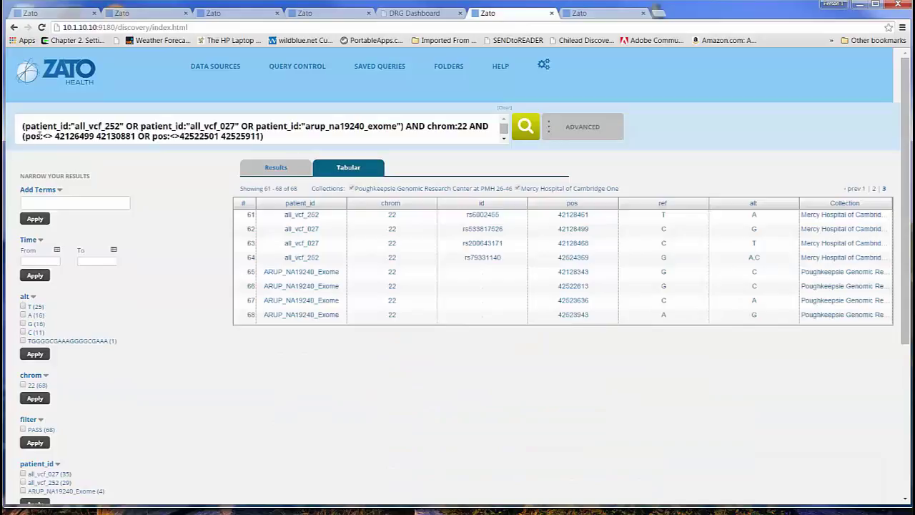
pyautogui.click(335, 14)
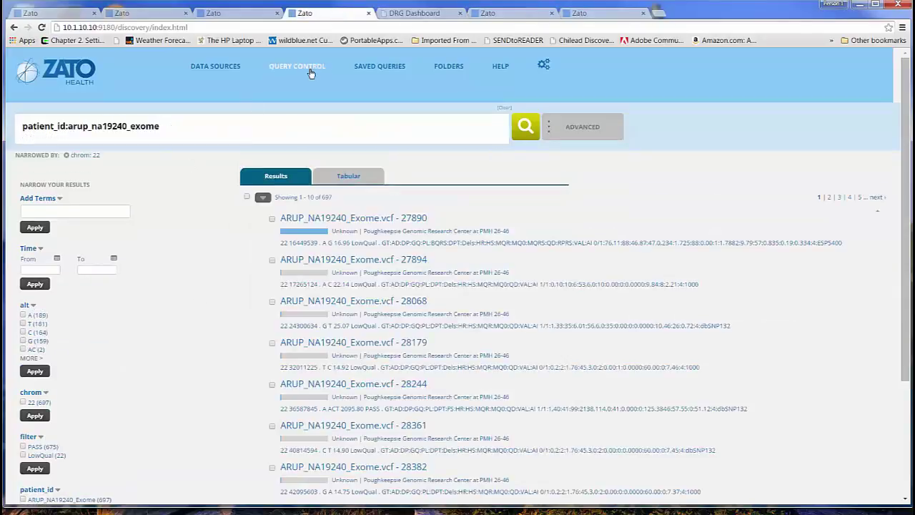
pyautogui.click(500, 13)
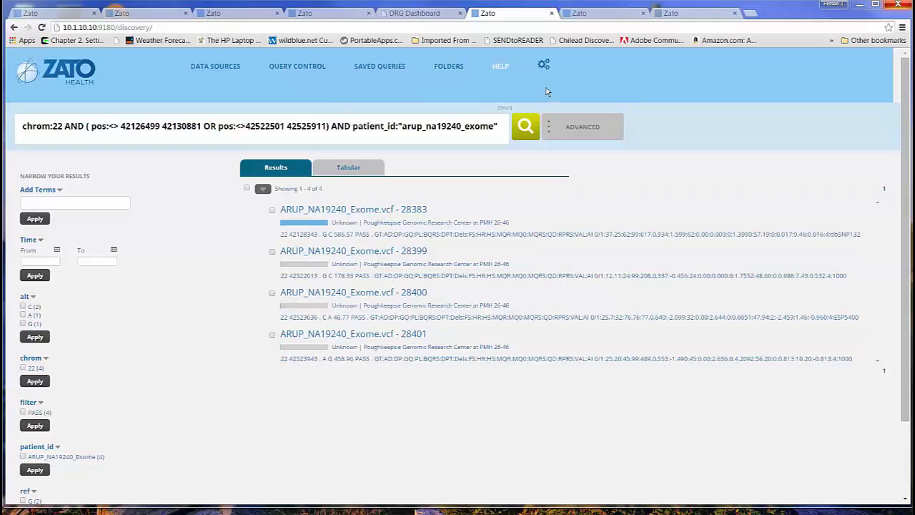
pyautogui.click(581, 13)
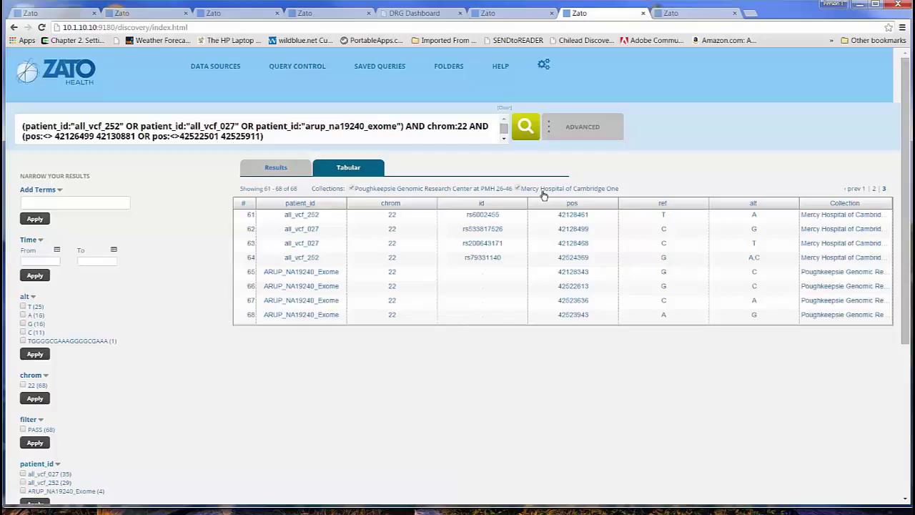
pyautogui.click(680, 14)
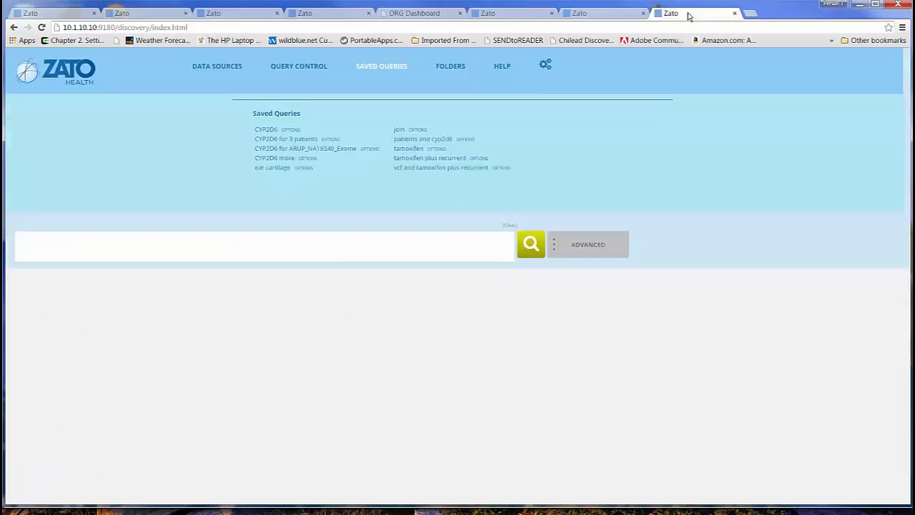
pyautogui.click(417, 159)
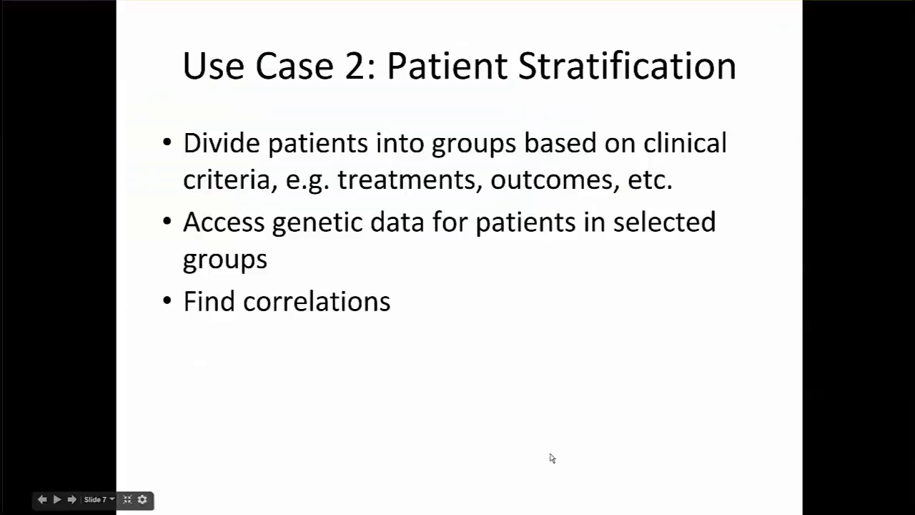
pyautogui.click(585, 449)
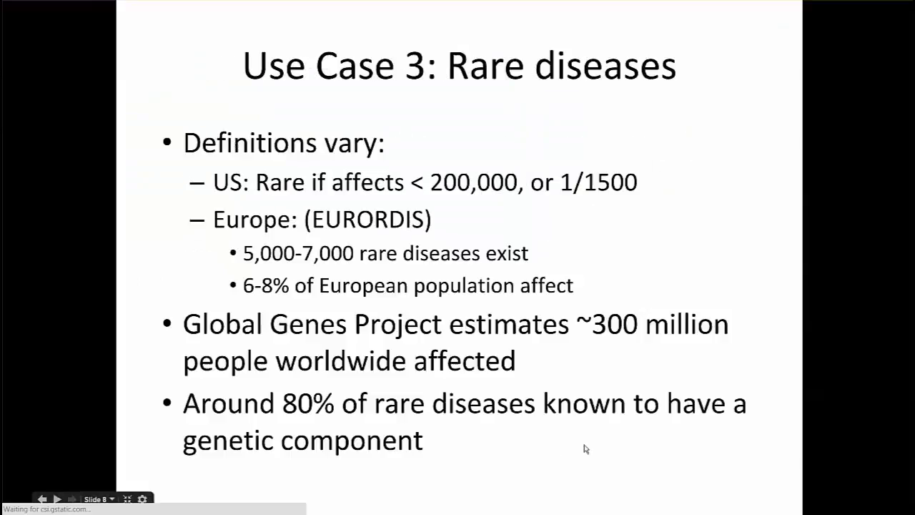